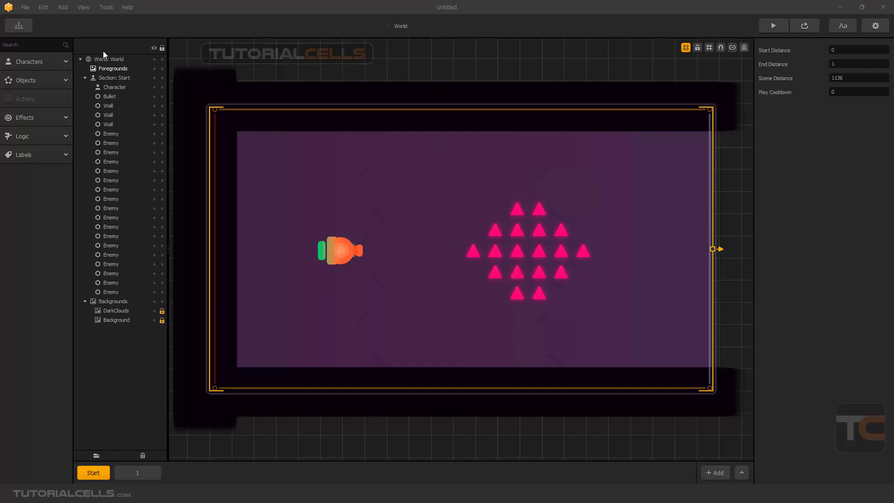
- Create a new project from the 360 Shooter template with the Pause option enabled
click(25, 7)
key(Escape)
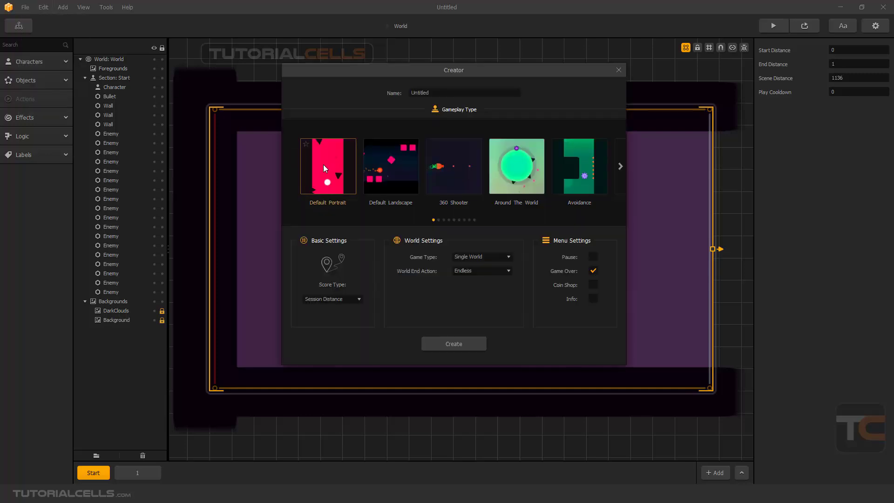
click(437, 174)
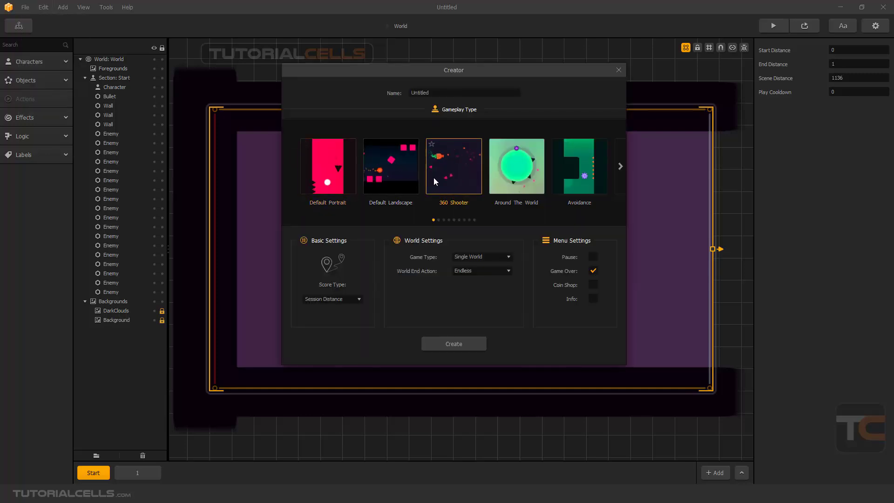
click(592, 257)
click(470, 343)
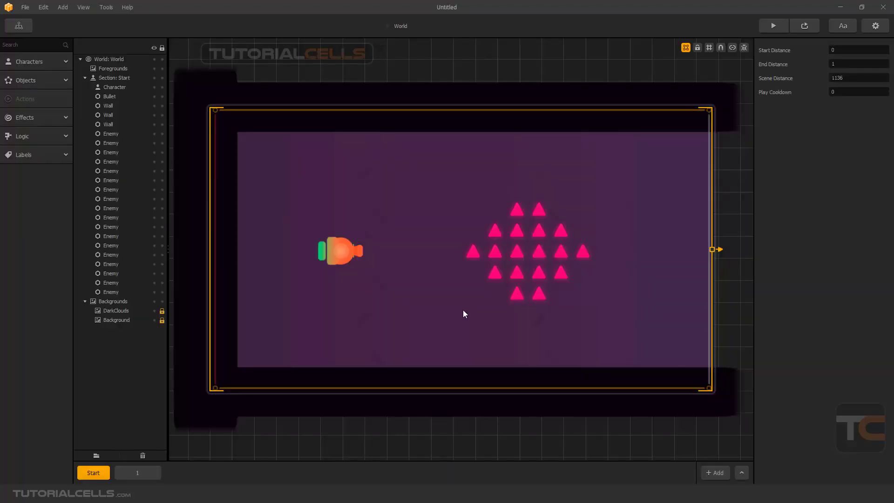
- Start the game in Preview, rotate the ship clockwise and counter-clockwise twice, then close Preview
click(431, 325)
drag(435, 133, 428, 128)
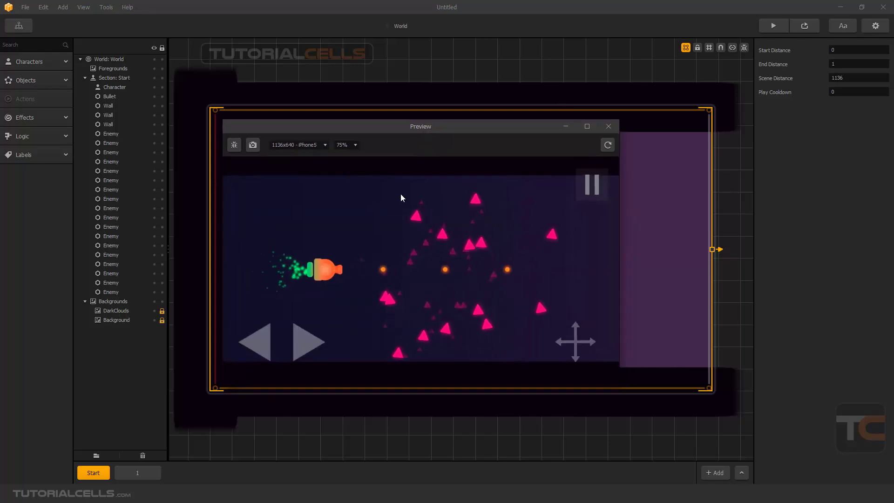
click(301, 344)
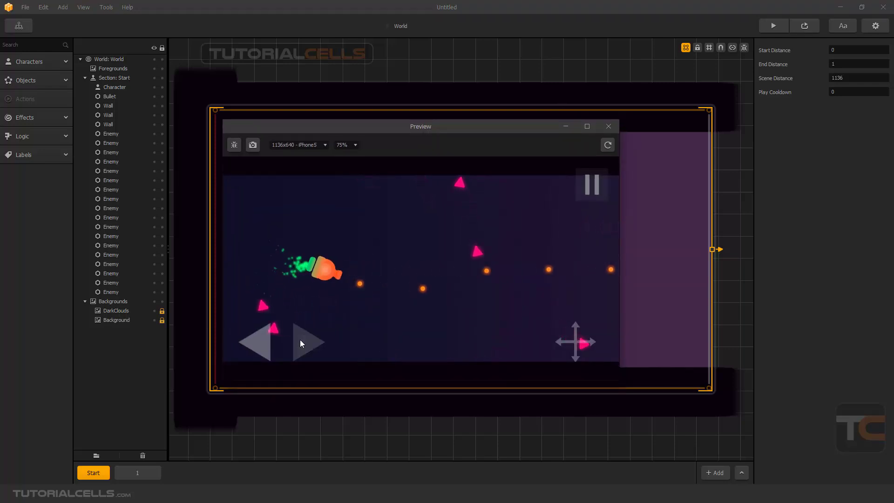
click(265, 345)
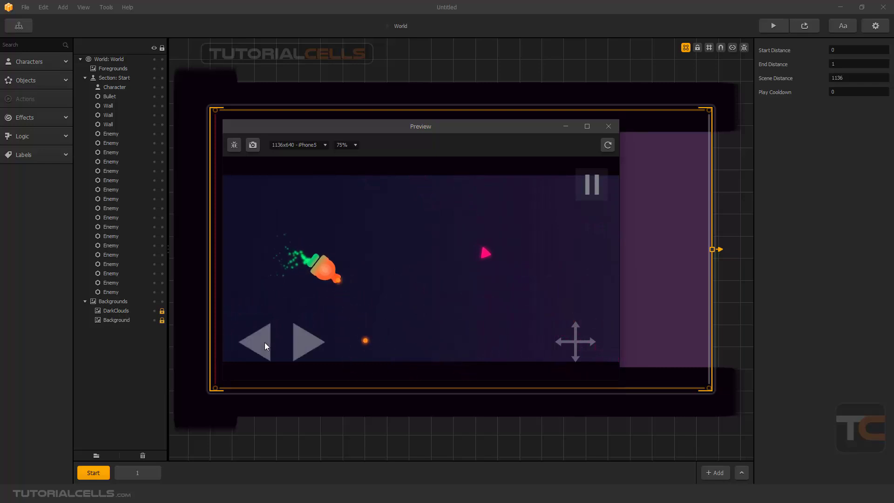
click(300, 342)
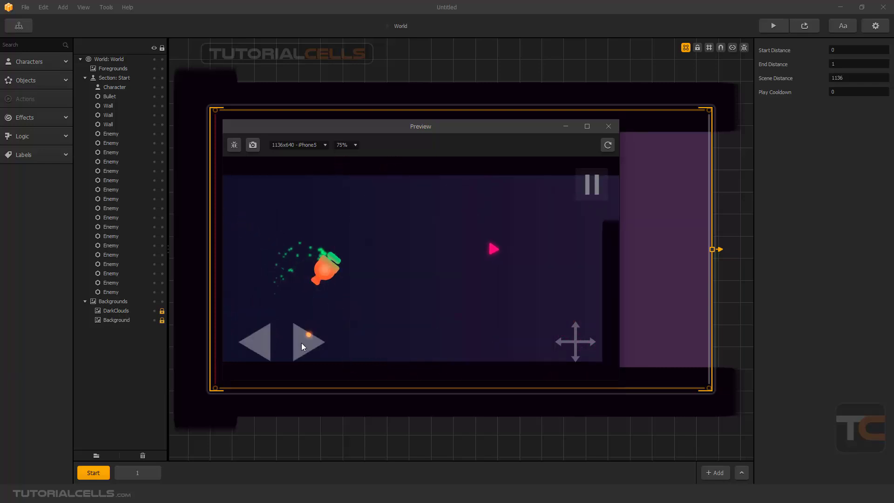
click(266, 346)
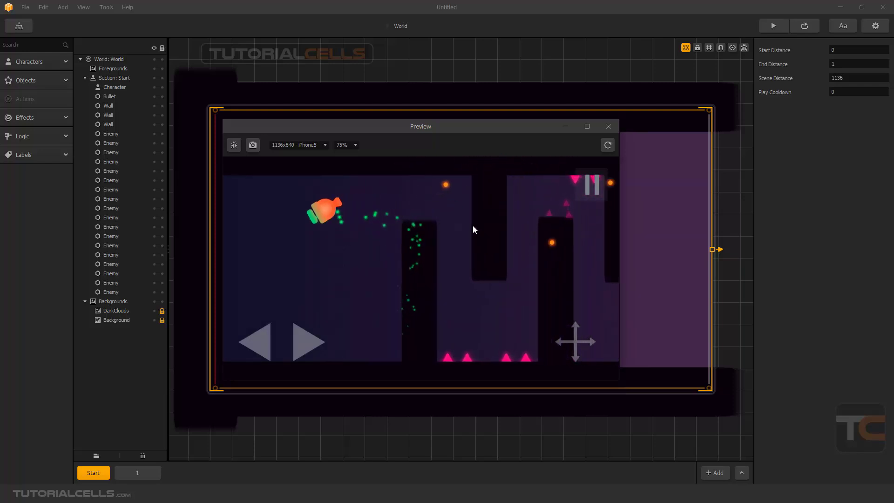
click(608, 126)
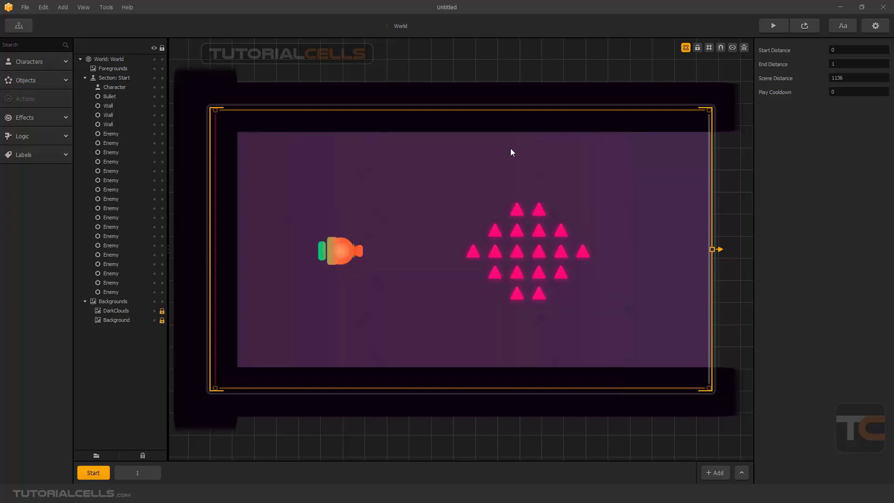
- Open the Game Mind Map and inspect the Start, Main Menu UI and World nodes
scroll(377, 189, down, 2)
click(21, 27)
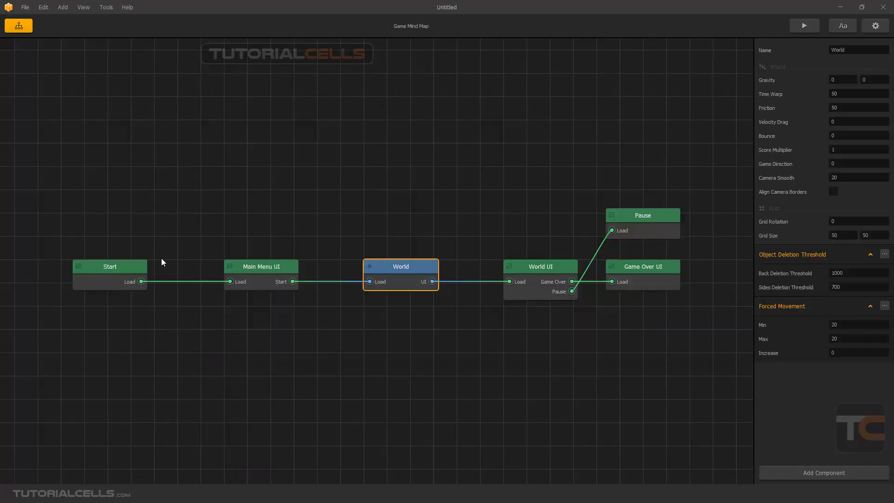
click(133, 276)
click(274, 272)
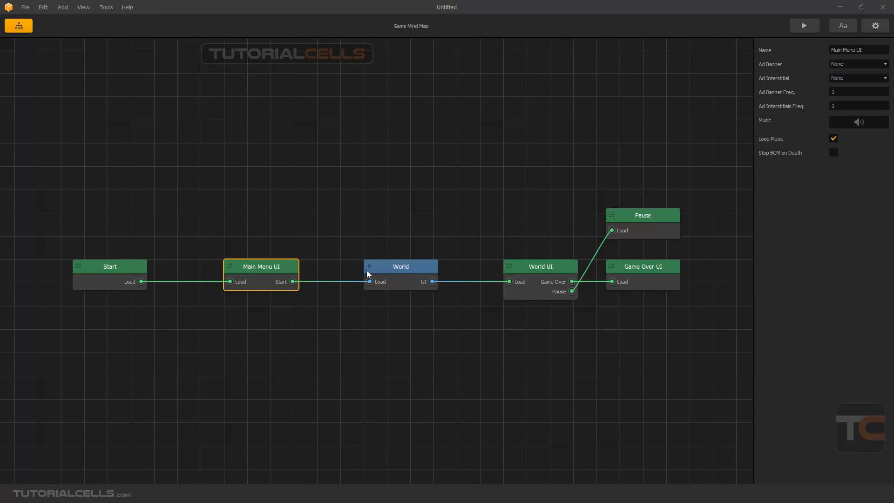
click(393, 267)
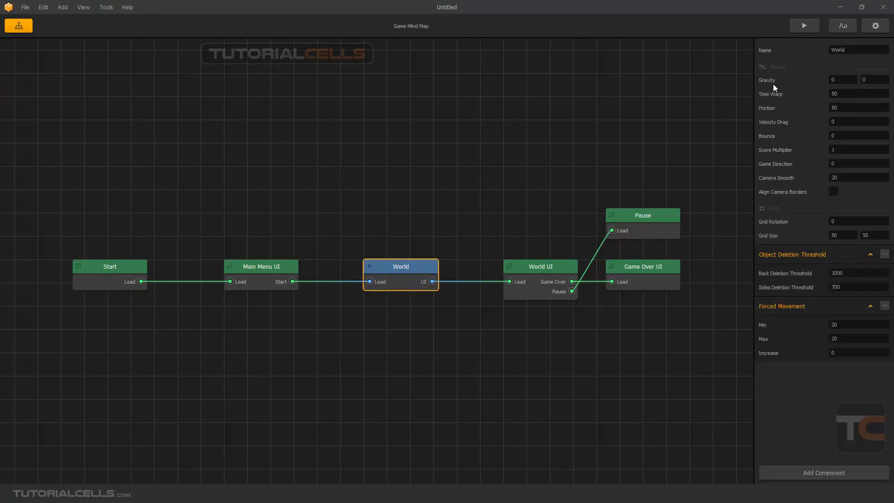
- Review World's Gravity, Game Direction and Forced Movement values, then move Pause below Game Over UI
click(845, 80)
click(833, 164)
click(834, 325)
drag(633, 228, 634, 349)
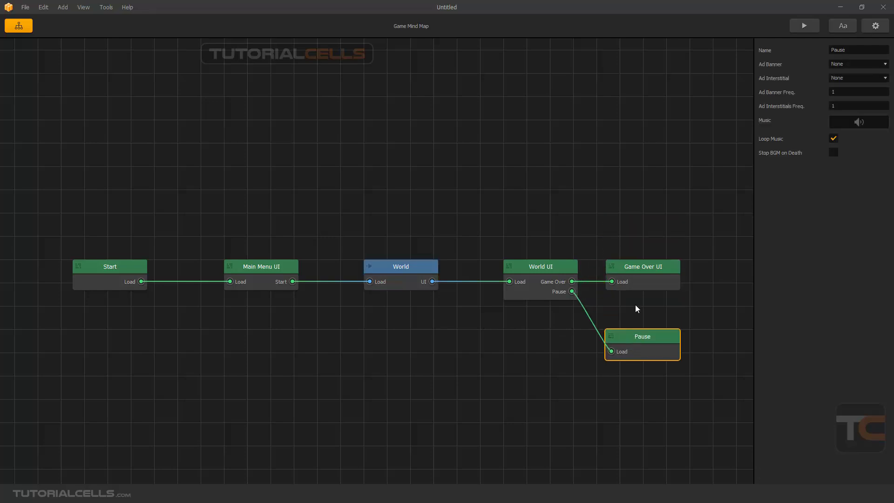
drag(645, 270, 650, 259)
- Replace World UI's Joystick Touch Area with a new joystick stretched over the screen's right half
double_click(547, 275)
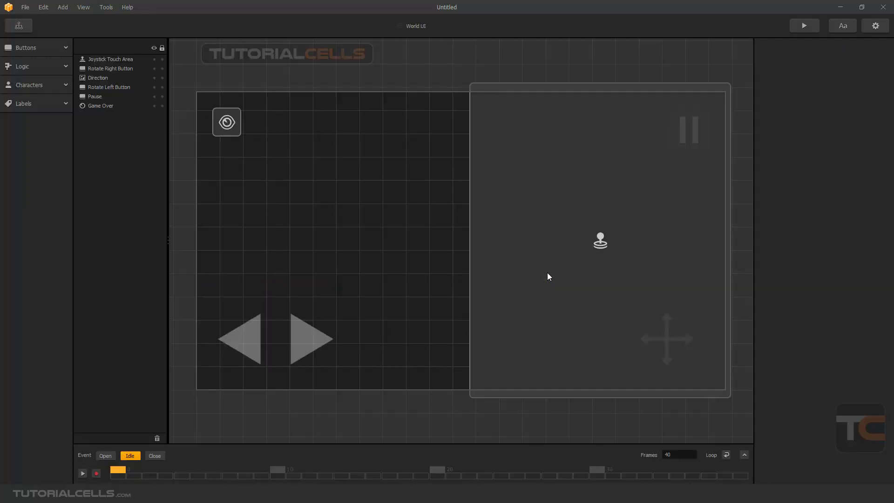
click(524, 261)
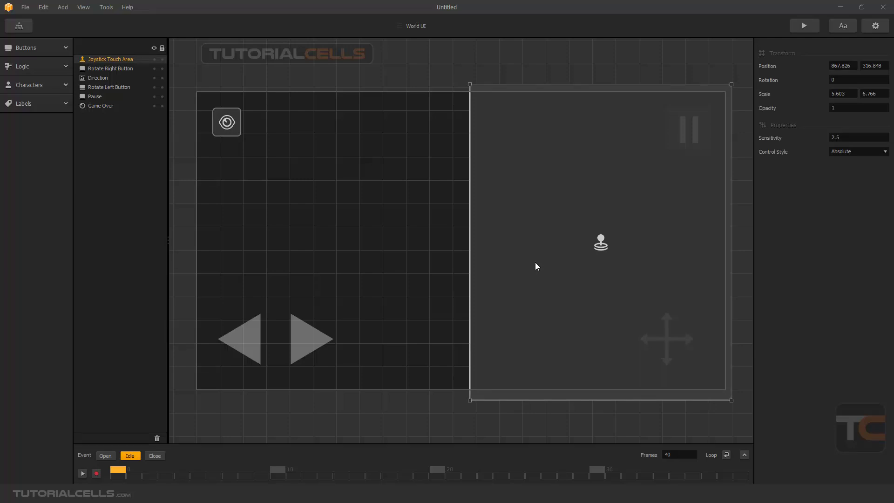
click(44, 88)
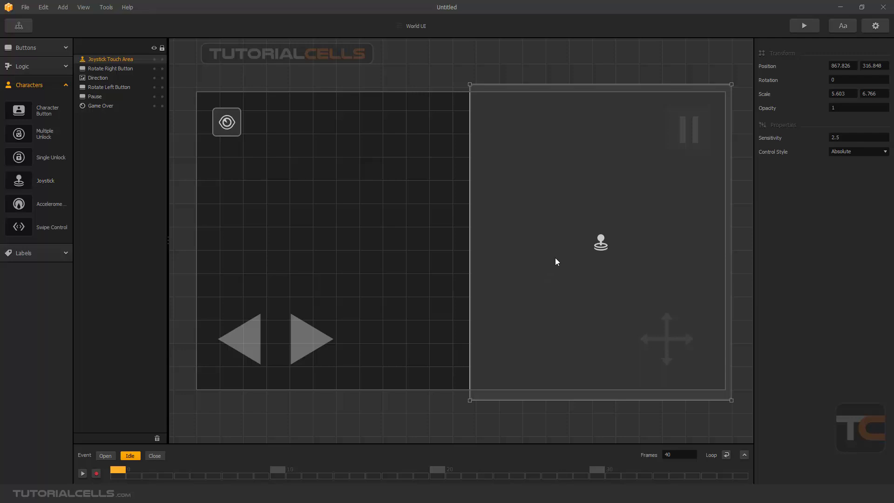
key(Delete)
drag(19, 185, 566, 212)
drag(588, 186, 722, 94)
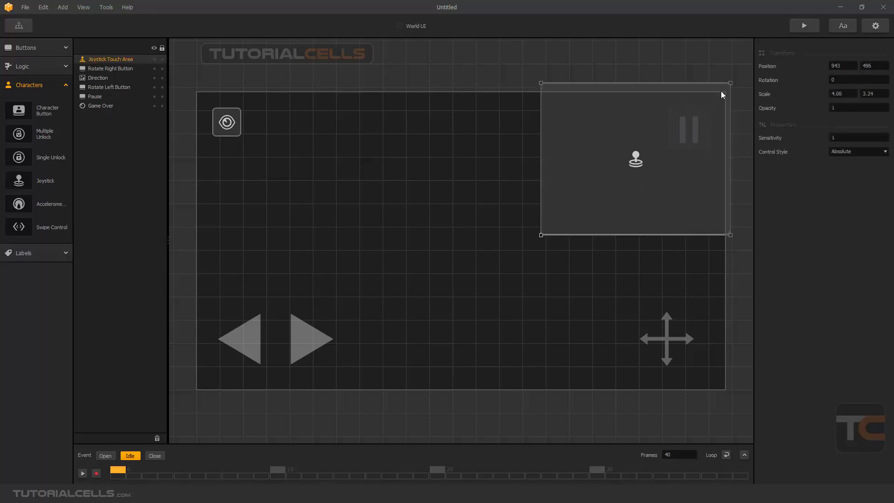
drag(540, 235, 468, 399)
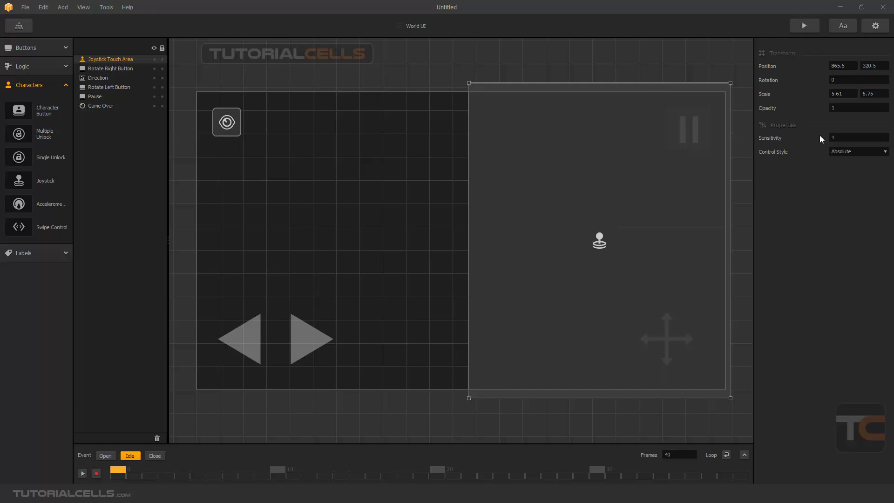
- Set the Joystick Touch Area's Sensitivity to 0.5
click(836, 137)
click(795, 194)
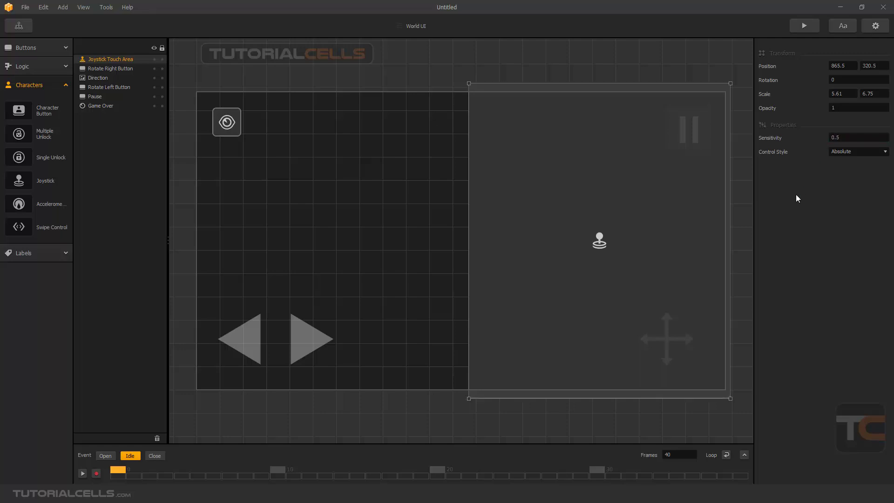
click(804, 26)
- Test-fly the ship in Preview, steering left and upward with the joystick, then close Preview
click(432, 317)
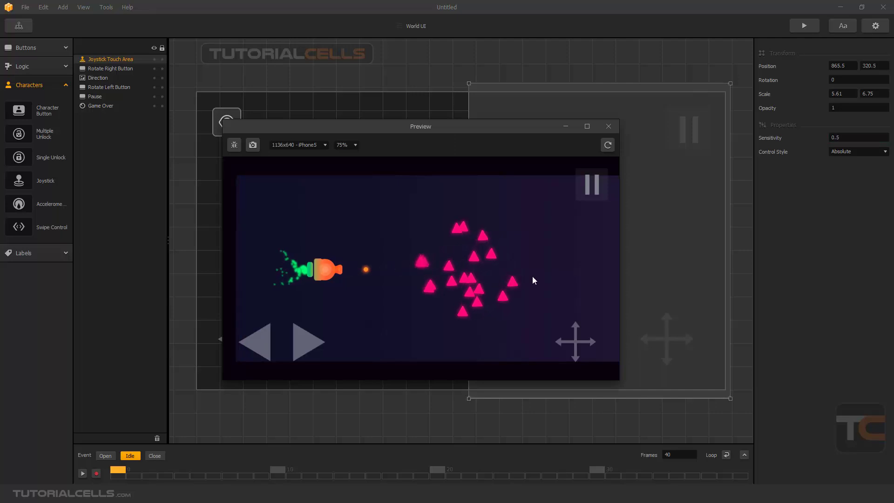
mouse_move(564, 222)
mouse_down()
mouse_move(559, 287)
mouse_move(553, 211)
mouse_move(545, 294)
mouse_move(561, 180)
mouse_move(537, 365)
mouse_move(543, 186)
mouse_move(545, 309)
mouse_move(548, 201)
mouse_move(554, 237)
mouse_move(445, 231)
mouse_up()
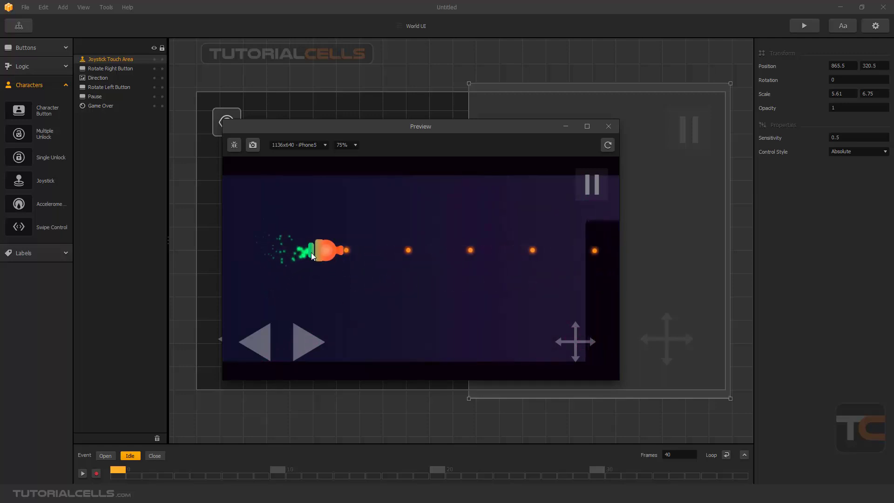
mouse_move(540, 276)
mouse_down()
mouse_move(550, 303)
mouse_move(558, 199)
mouse_move(545, 353)
mouse_move(546, 179)
mouse_up()
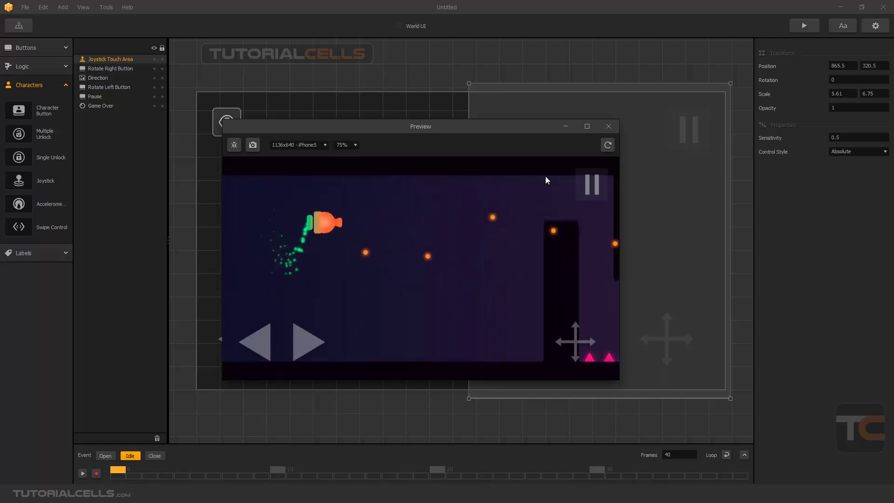
click(608, 126)
- Keep Absolute control style, set Sensitivity to 1, and enlarge the touch area to 5.84 × 6.82
click(845, 151)
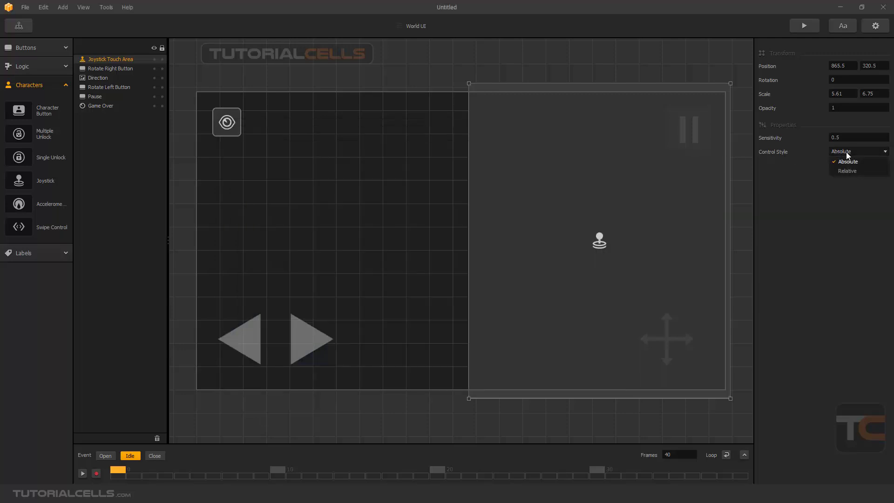
click(792, 206)
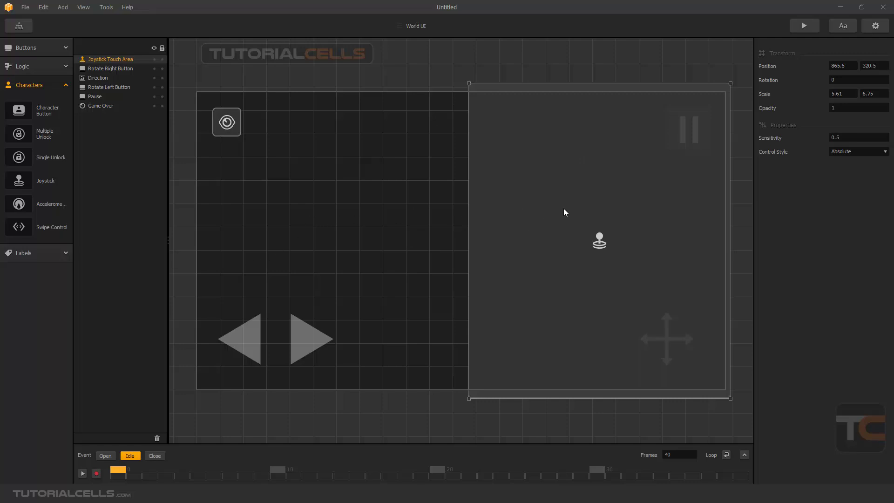
double_click(835, 138)
click(799, 203)
drag(533, 235, 515, 246)
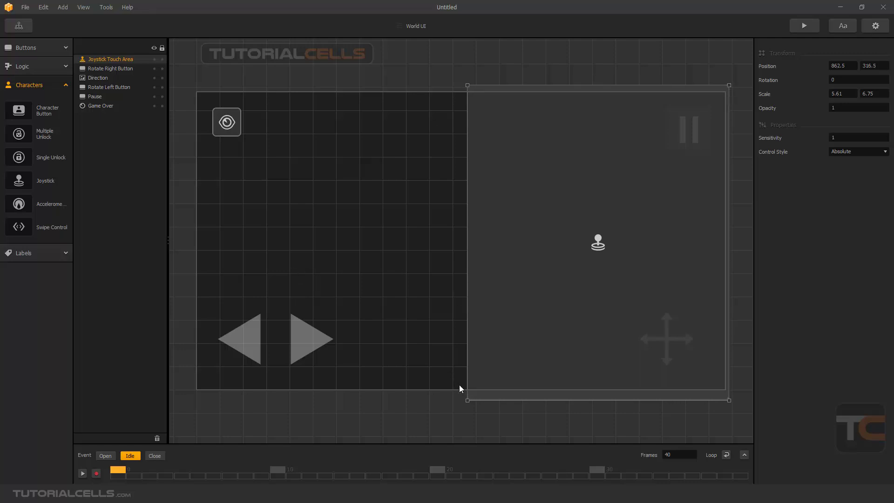
drag(466, 399, 454, 401)
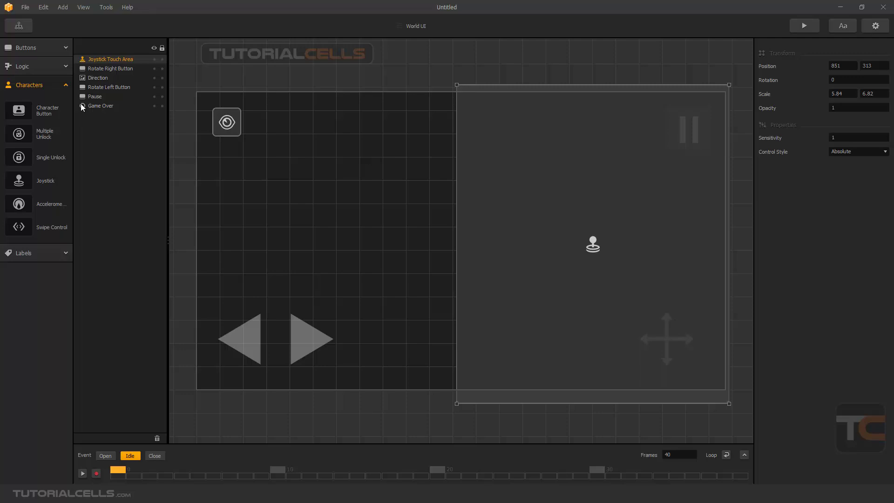
click(94, 70)
click(97, 78)
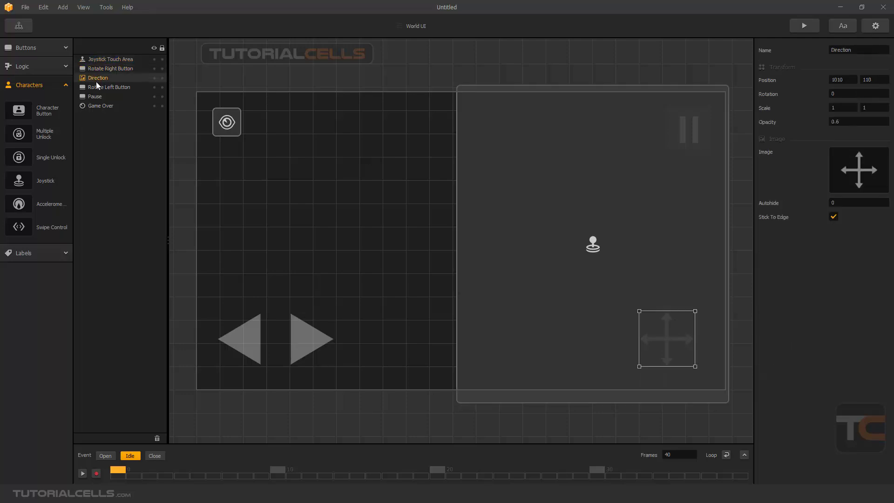
drag(96, 82, 101, 56)
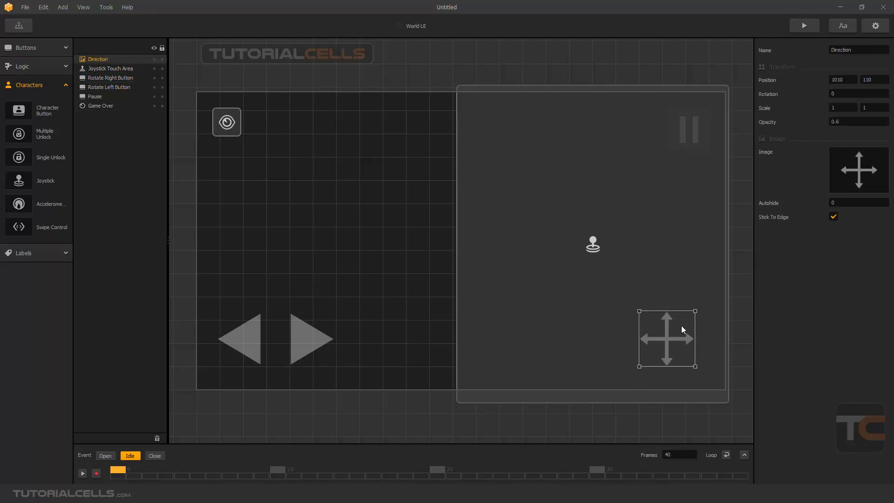
drag(91, 60, 95, 82)
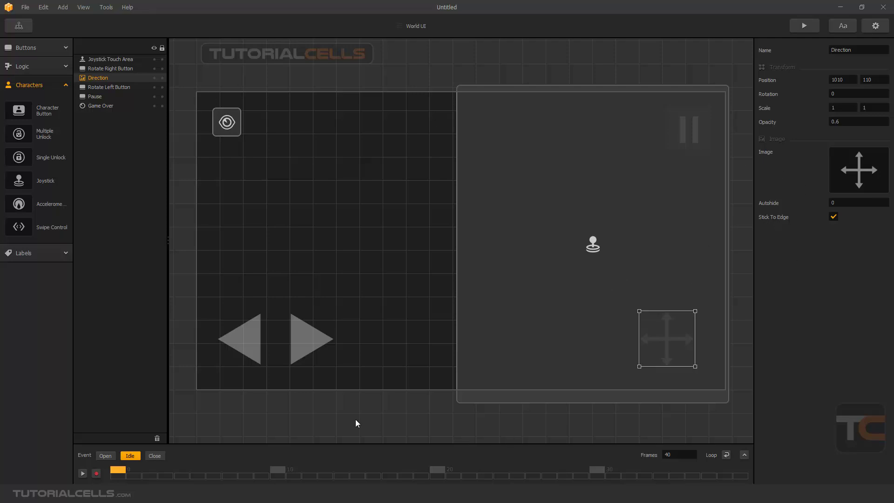
- Select the left and right arrow rotate buttons in turn to compare them
click(310, 340)
click(241, 343)
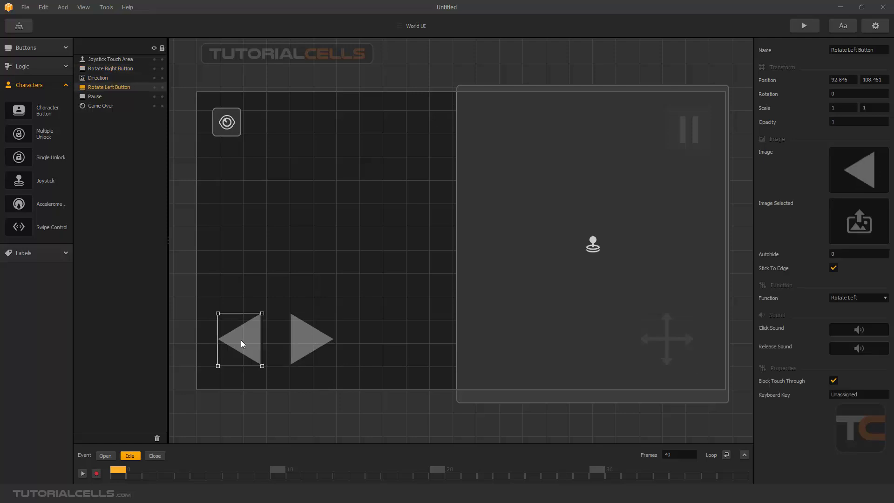
click(292, 335)
click(239, 336)
click(304, 344)
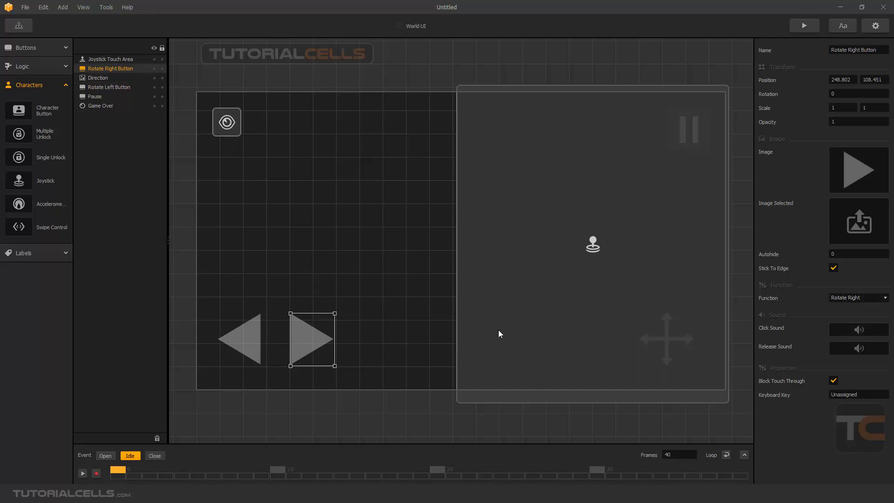
- Confirm the right button's Function stays Rotate Right, then inspect the Game Over event settings
click(856, 298)
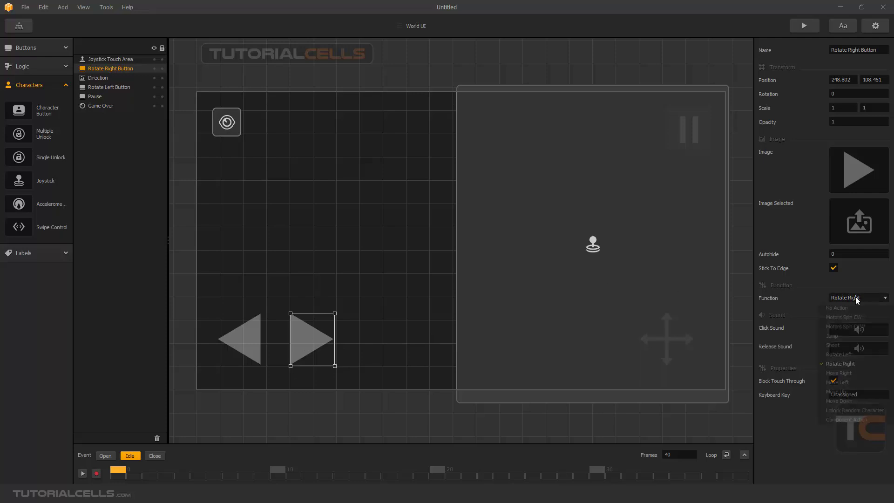
click(387, 322)
click(308, 343)
click(230, 337)
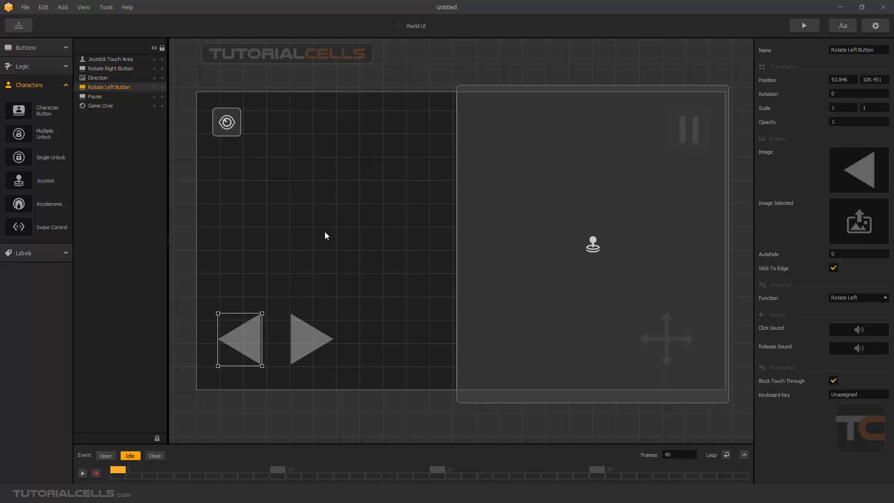
click(234, 131)
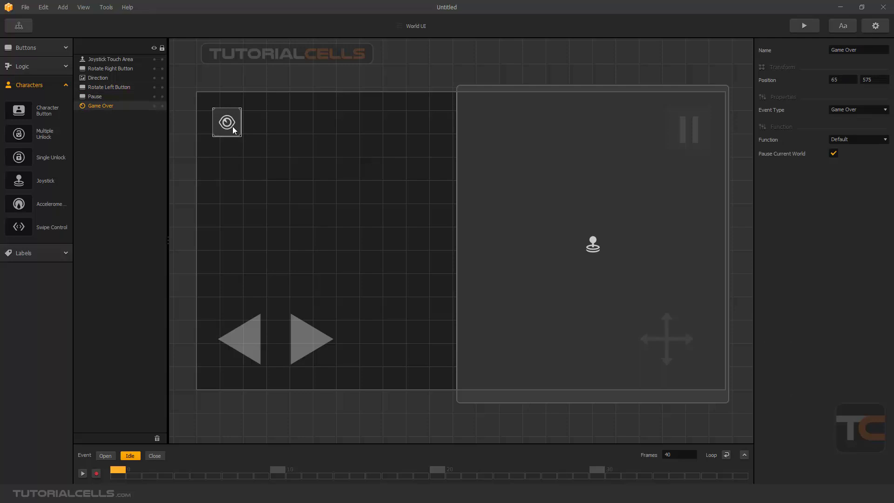
- Return to the Game Mind Map and enter the World scene to list its characters
click(21, 28)
double_click(402, 230)
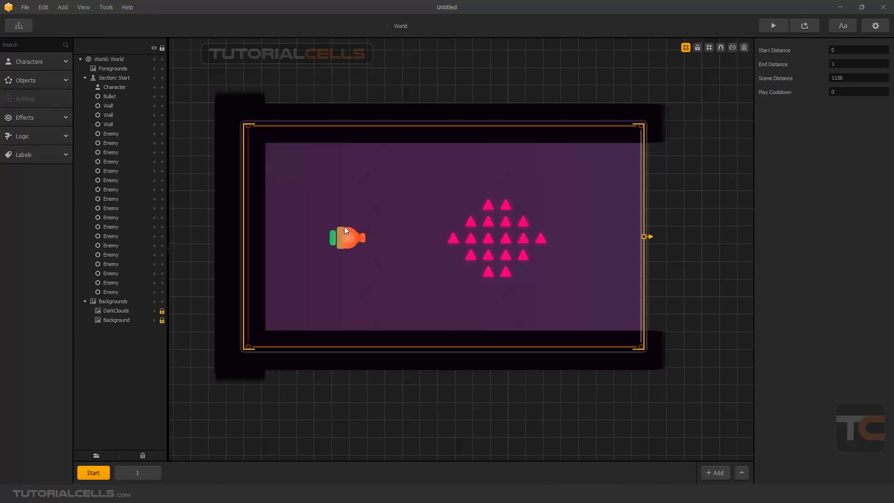
click(20, 62)
- Select the Character and scroll its properties down to Character Gameplay Settings (Max Speed 15, 15)
click(24, 94)
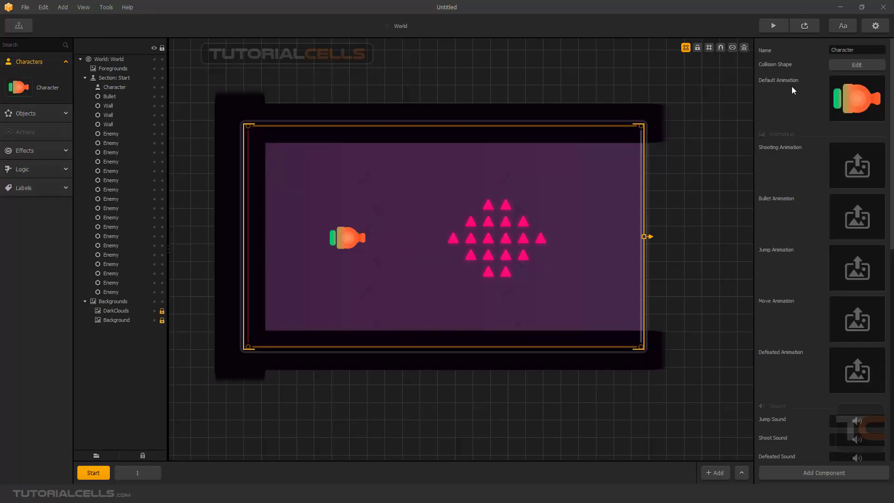
scroll(858, 112, down, 4)
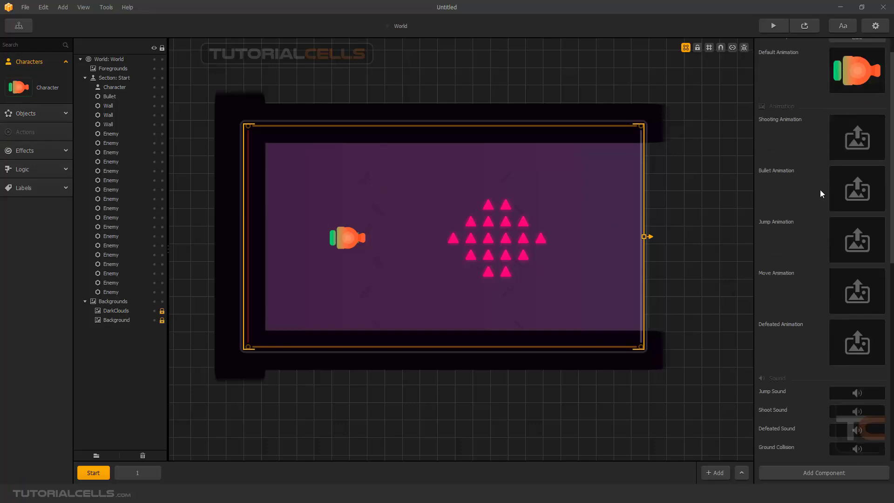
scroll(770, 247, down, 1)
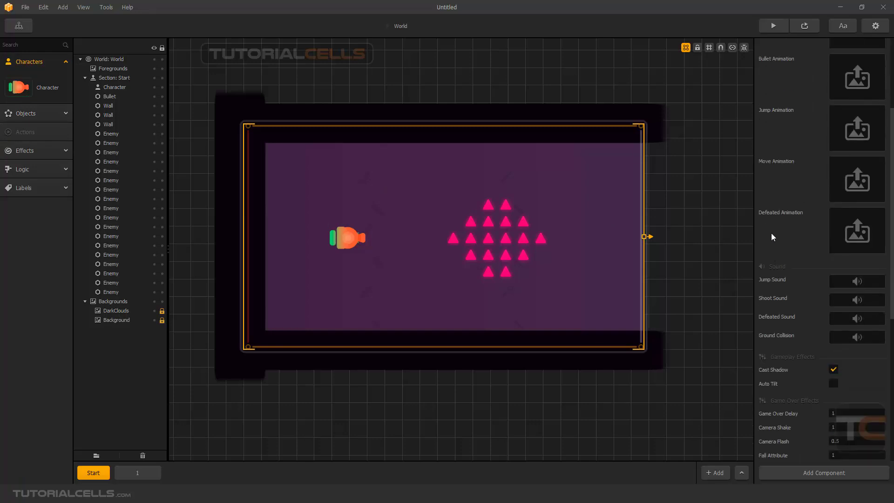
scroll(803, 239, down, 8)
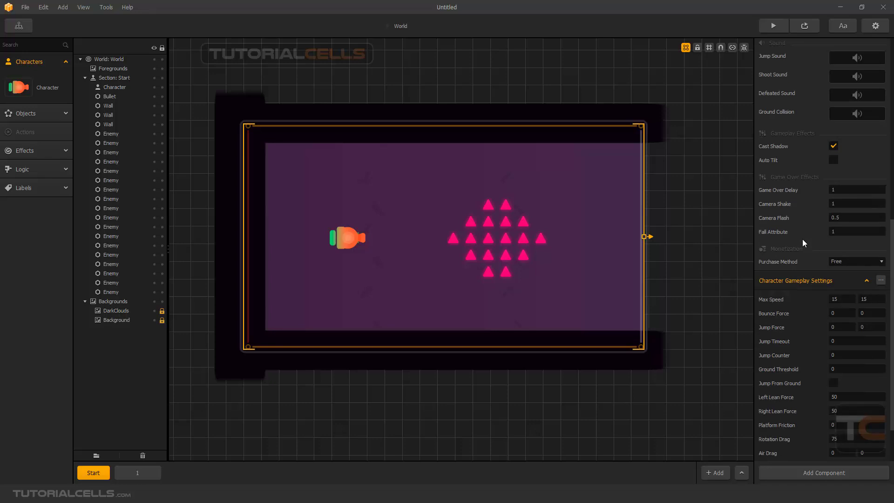
scroll(802, 268, down, 2)
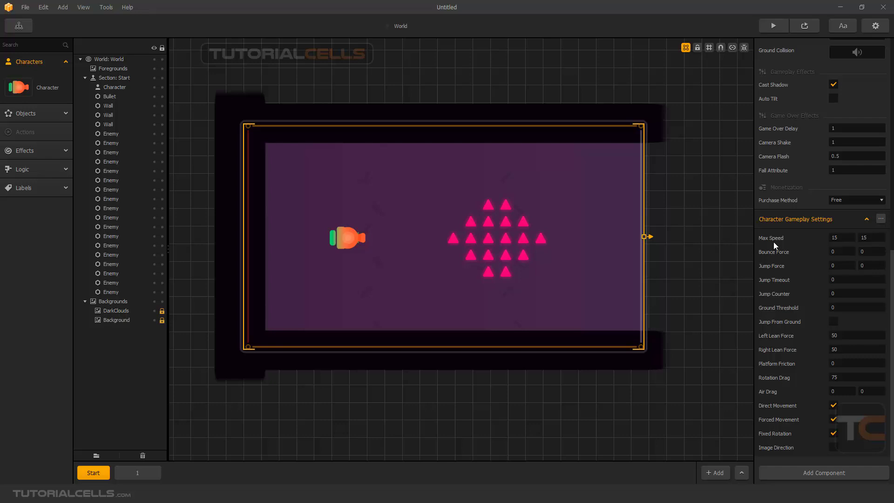
- Set the Character's second Max Speed value to 0, test-play it in Preview, then reselect that field
click(868, 237)
text(0)
click(791, 250)
click(773, 26)
click(501, 302)
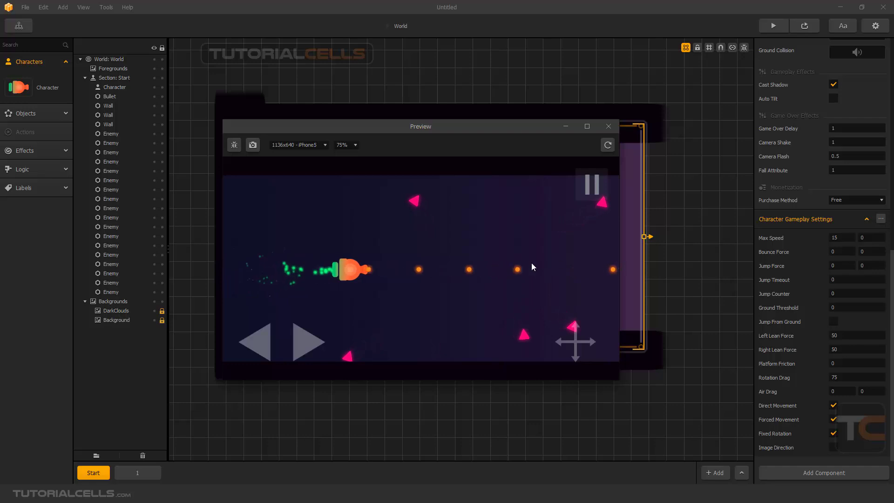
click(608, 126)
click(862, 237)
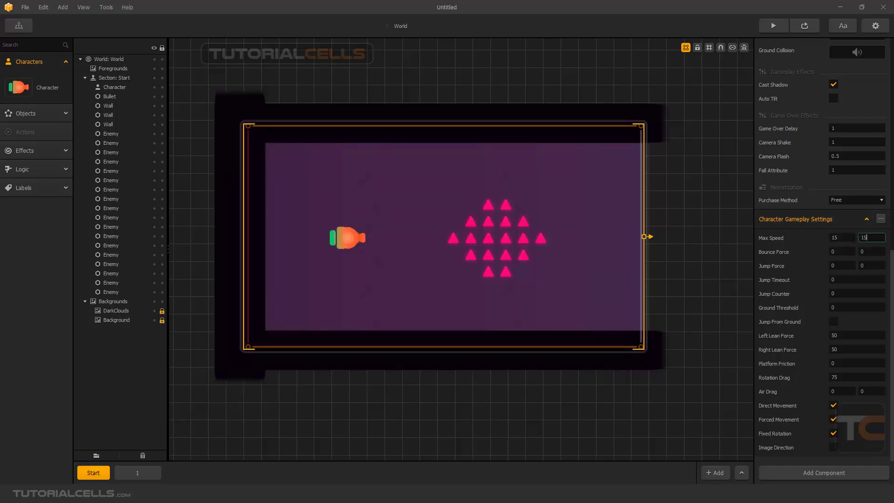
- Keep Max Speed at 15, 15, set Left Lean Force to 0 and enter Right Lean Force
click(800, 244)
double_click(834, 335)
text(0)
double_click(831, 349)
text(50)
key(Return)
- Play the game in Preview, testing the left and right rotate arrows, then close it
click(772, 26)
click(400, 317)
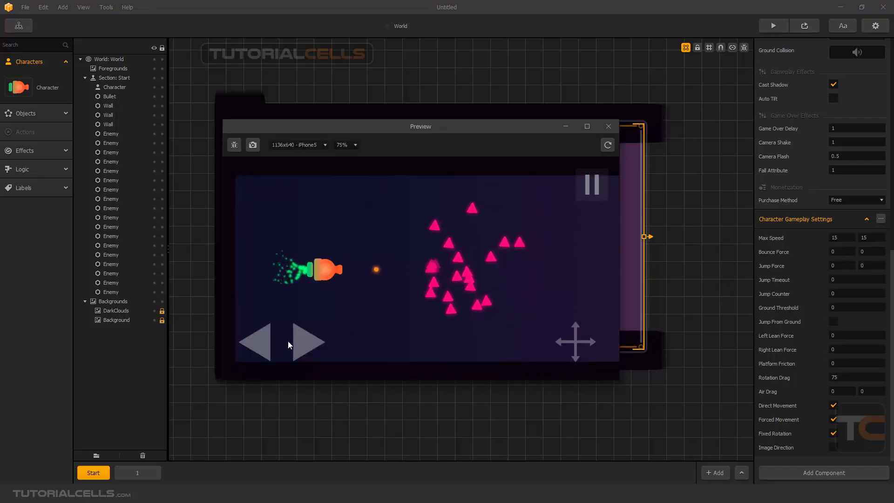
click(264, 340)
click(306, 340)
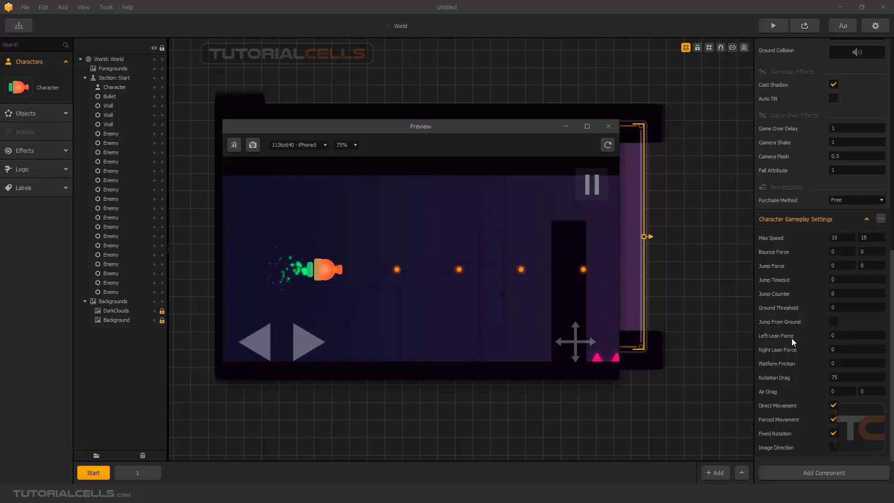
click(608, 126)
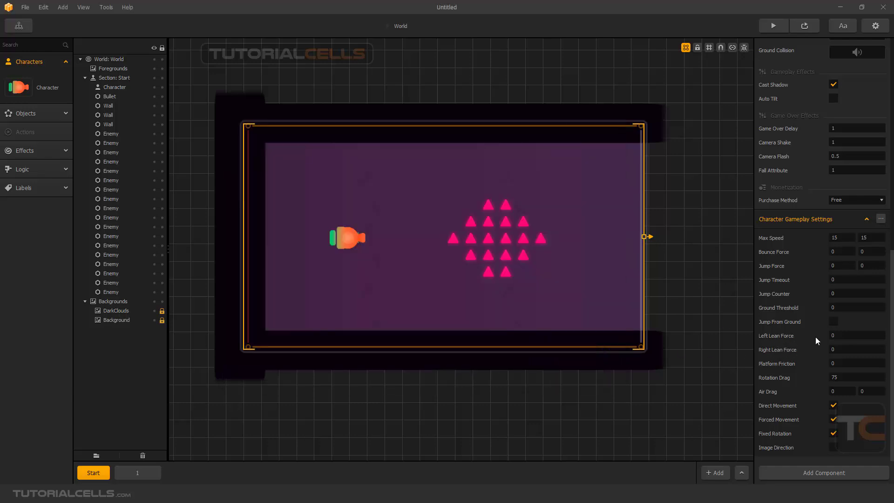
- Restore Left Lean Force and Right Lean Force to 50
click(837, 334)
key(Return)
click(832, 349)
key(Return)
- Toggle Direct Movement in Character Gameplay Settings and playtest the result in Preview
click(833, 405)
click(776, 26)
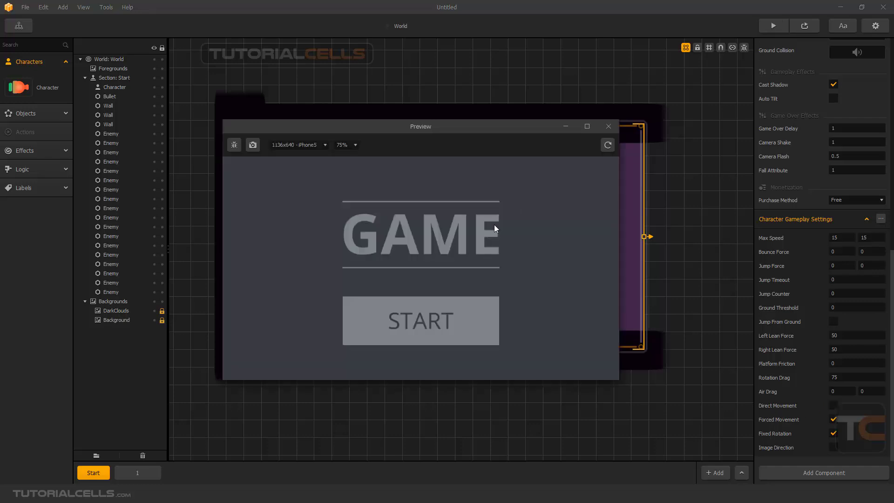
click(420, 317)
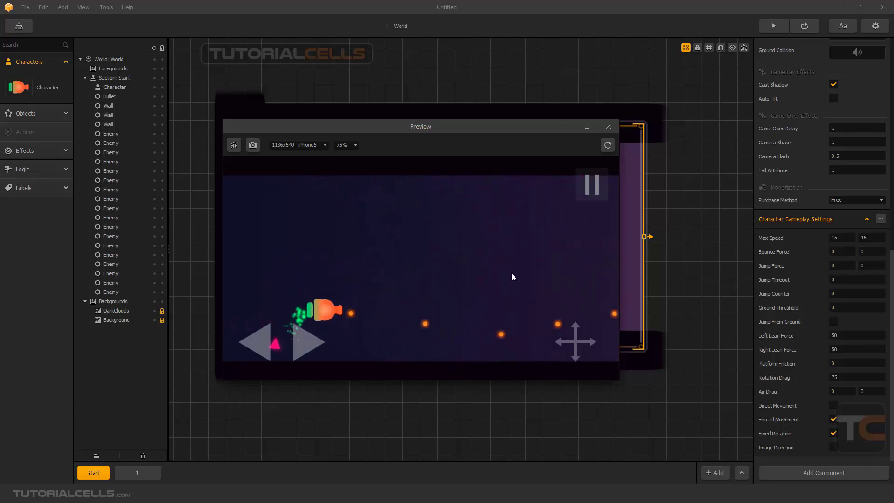
click(608, 127)
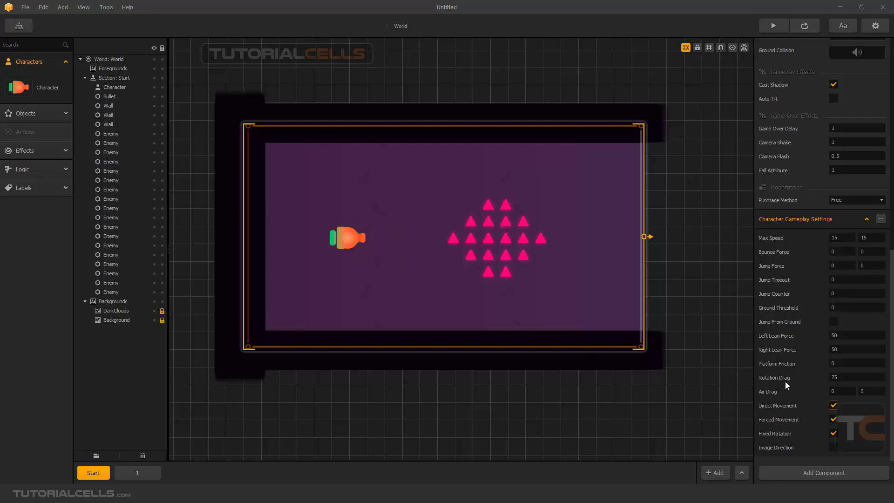
- Set the character's Rotation Drag to 0
click(831, 377)
text(0)
key(Return)
- Preview the game and steer the freely spinning ship clockwise and counter-clockwise
click(777, 29)
click(359, 321)
click(312, 342)
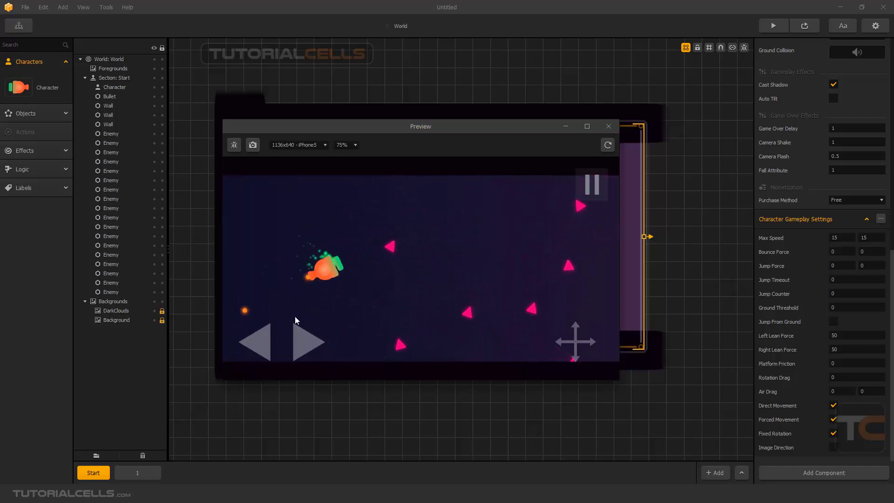
click(303, 345)
click(258, 338)
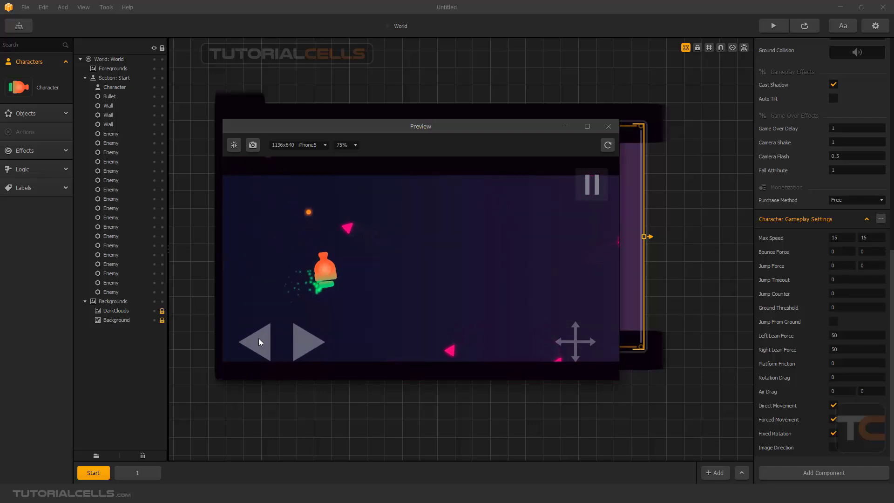
click(294, 340)
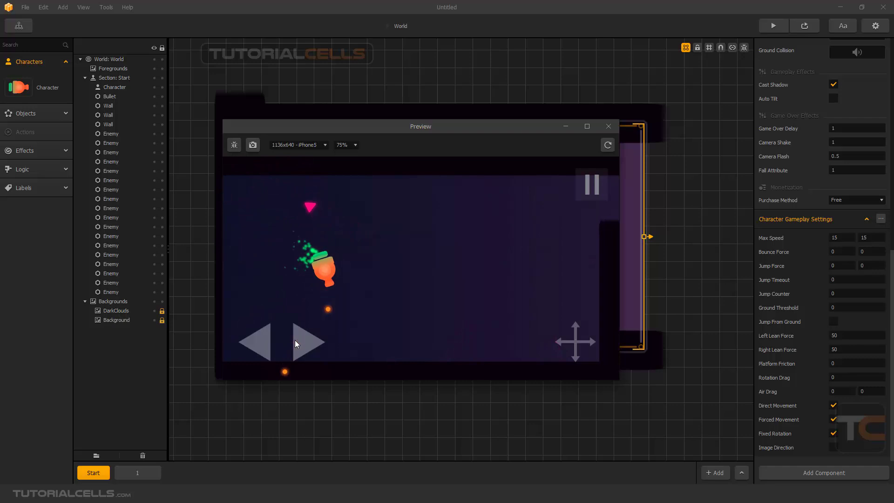
click(269, 344)
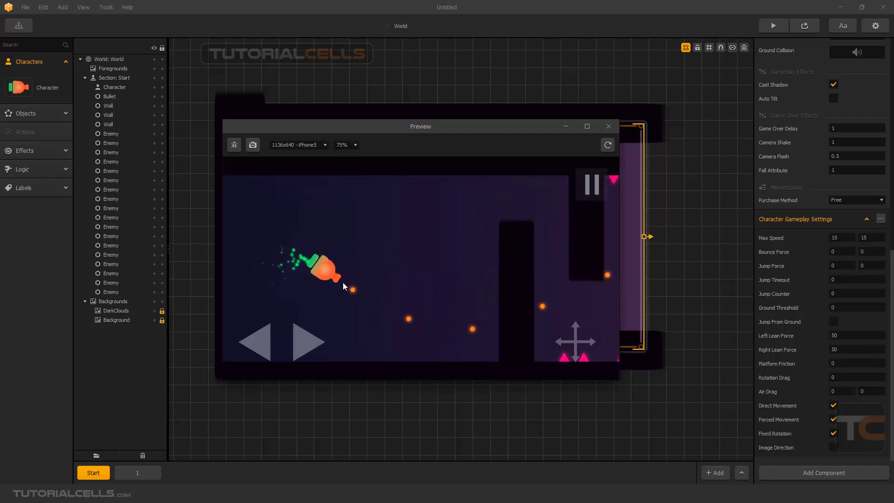
click(608, 126)
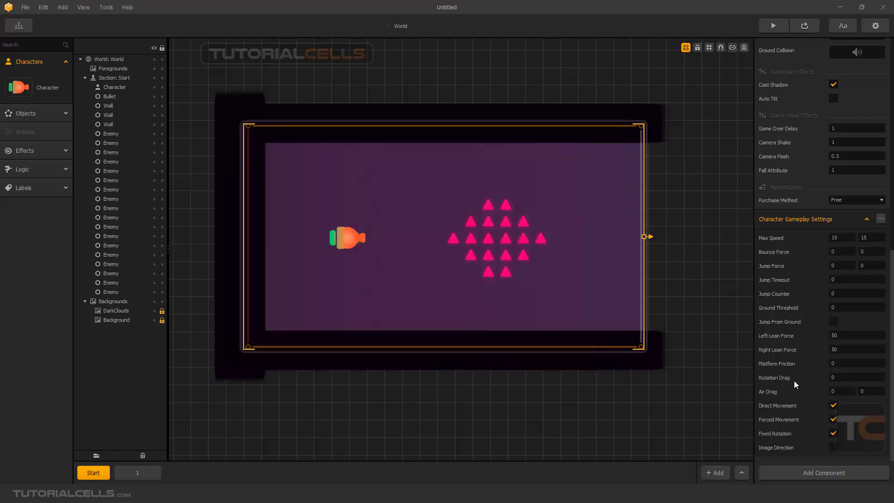
- Restore Rotation Drag to 75 and check clockwise and counter-clockwise turning in Preview
click(837, 378)
key(Return)
click(773, 26)
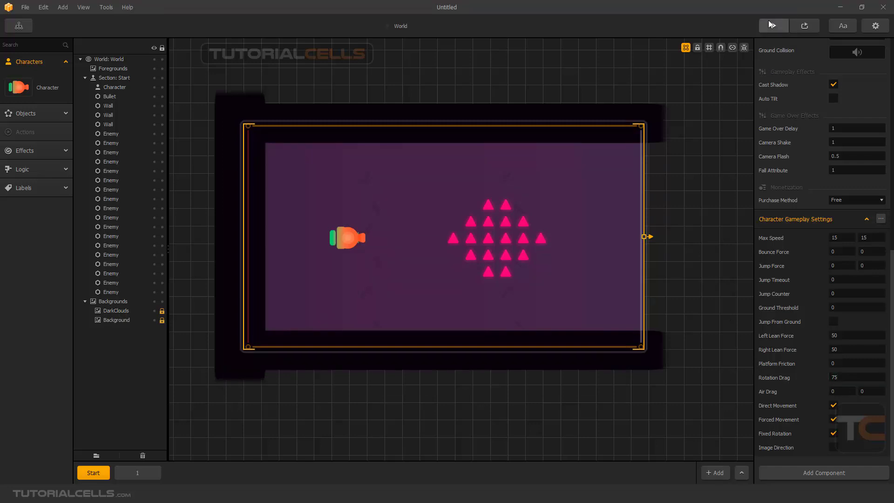
click(402, 300)
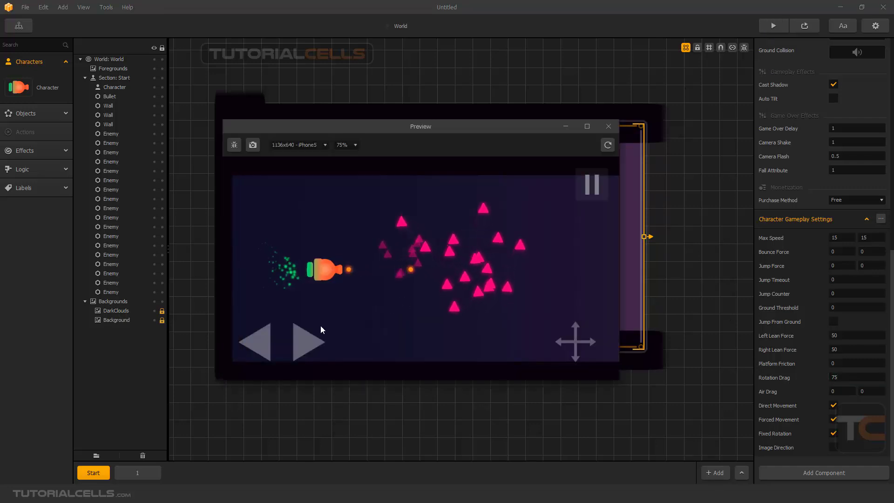
click(312, 335)
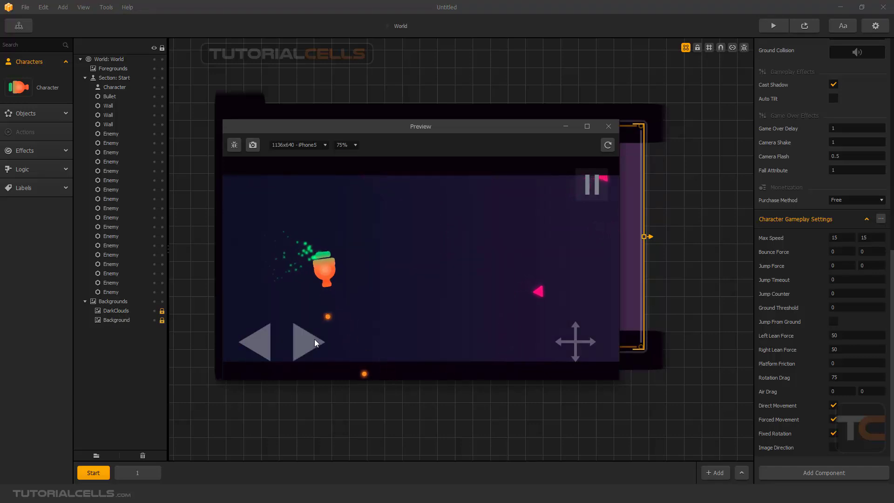
click(259, 342)
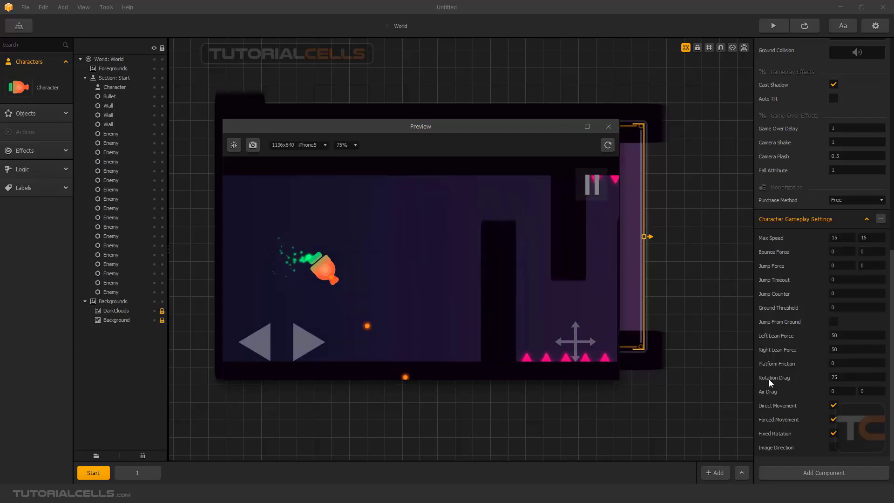
click(804, 379)
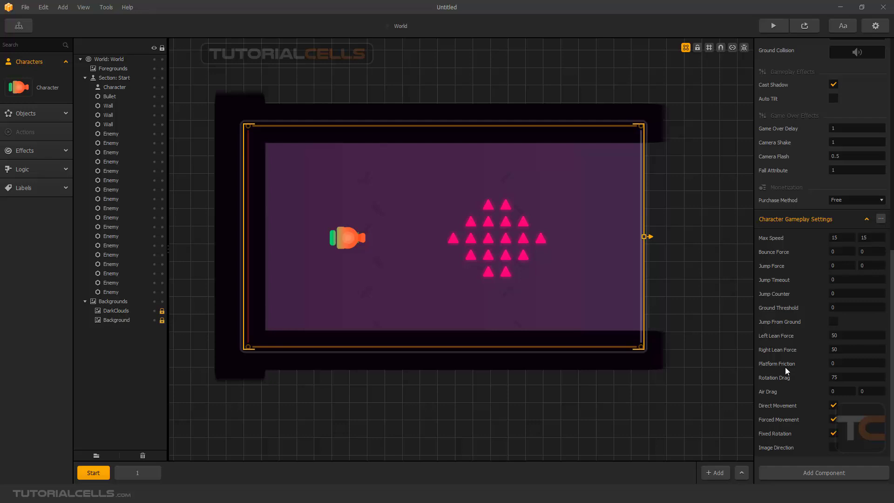
- Zoom in, select the character with Connection Mode on, and shift it slightly left
click(507, 222)
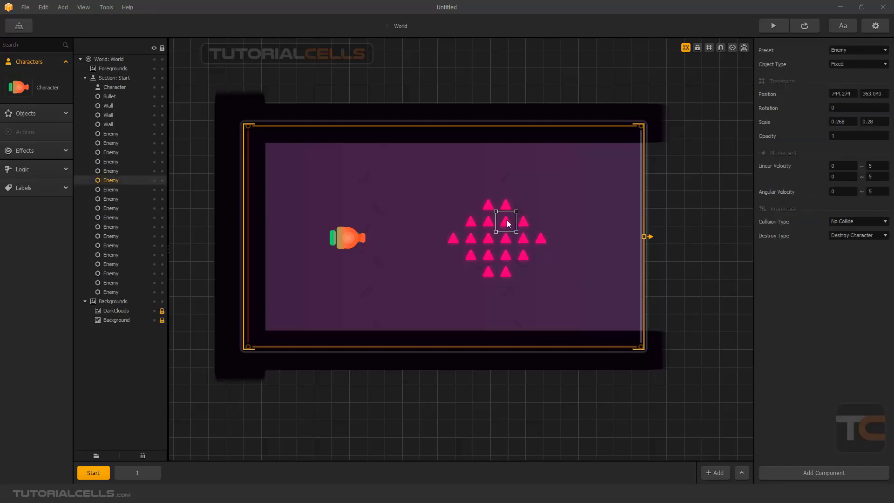
click(505, 240)
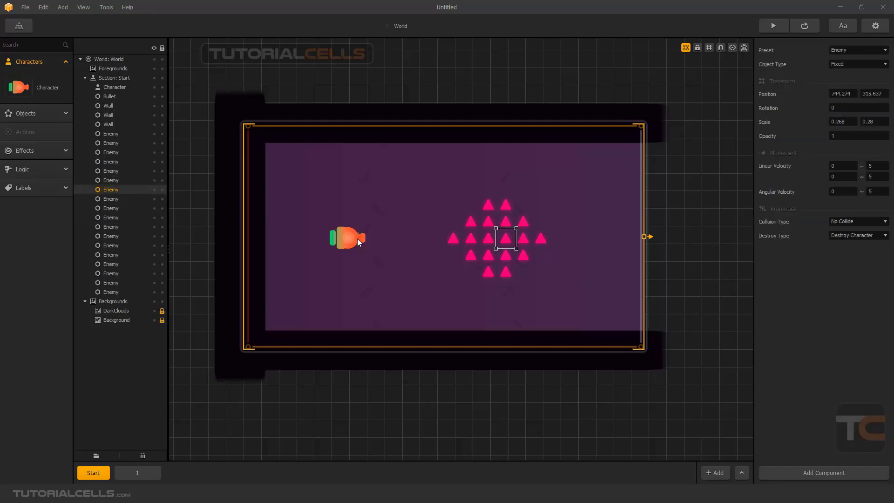
scroll(357, 238, up, 5)
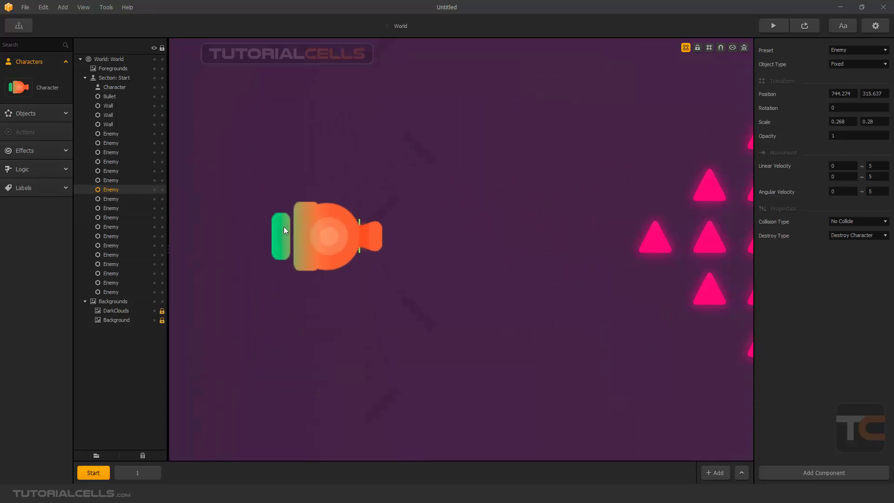
click(328, 237)
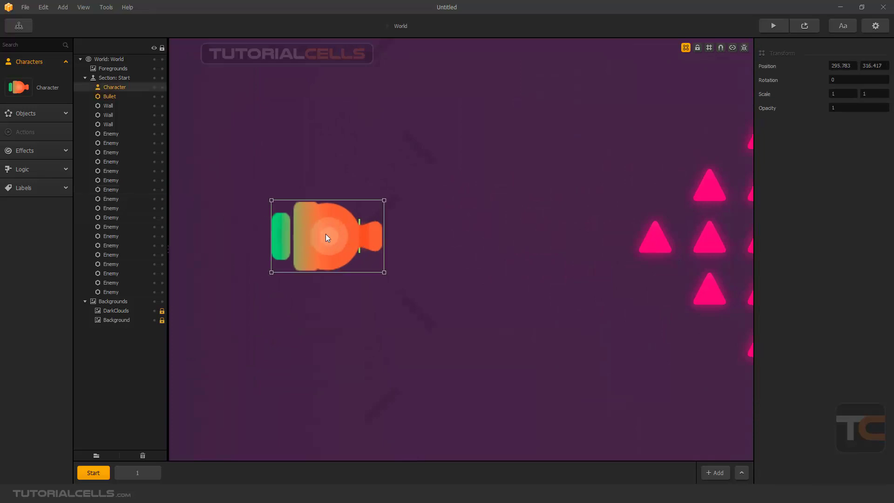
click(732, 48)
drag(327, 220, 289, 215)
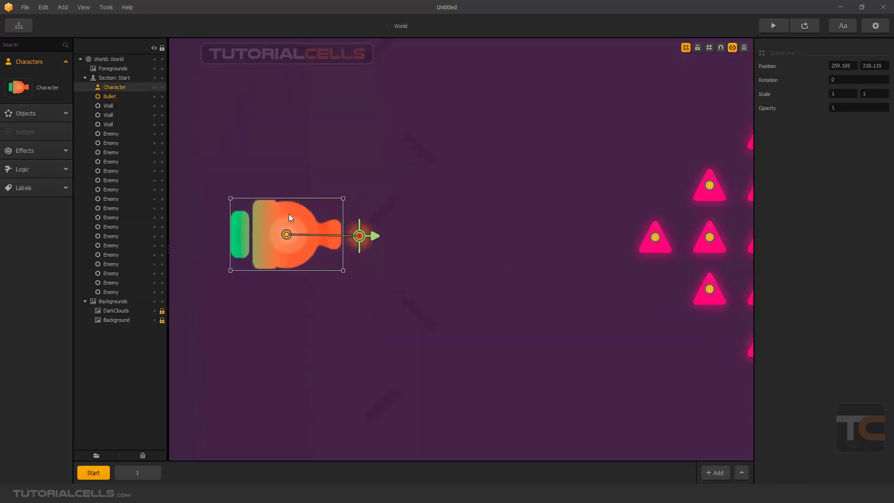
click(366, 248)
- Drag the bullet spawner onto the ship's nose at 307.524, 317.992 and disable Connection Mode
click(367, 248)
drag(370, 248, 363, 244)
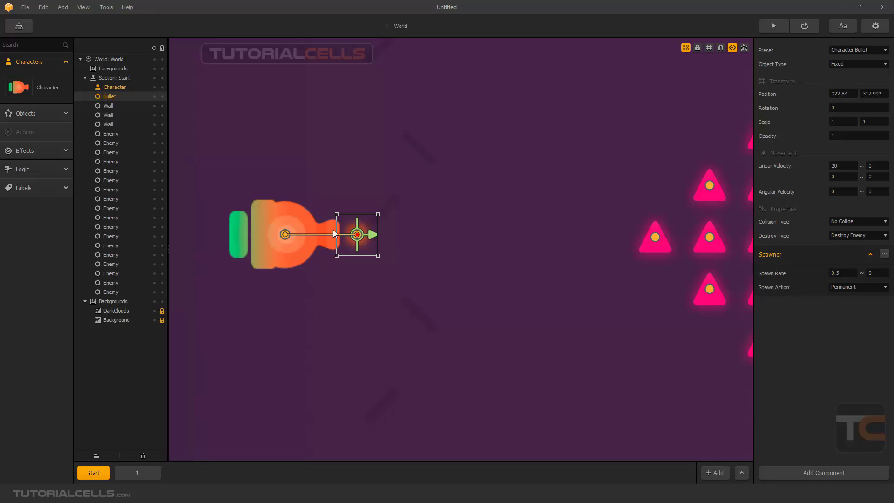
drag(352, 247, 334, 248)
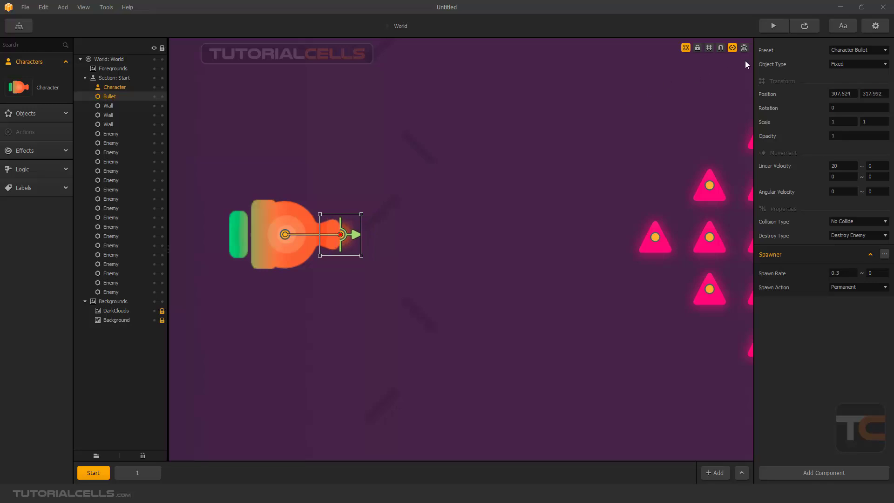
click(732, 49)
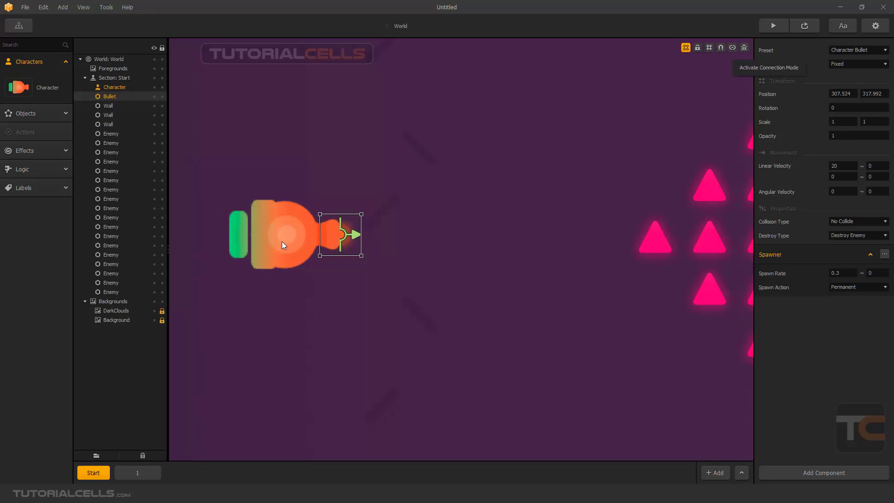
scroll(300, 251, down, 5)
scroll(433, 257, up, 1)
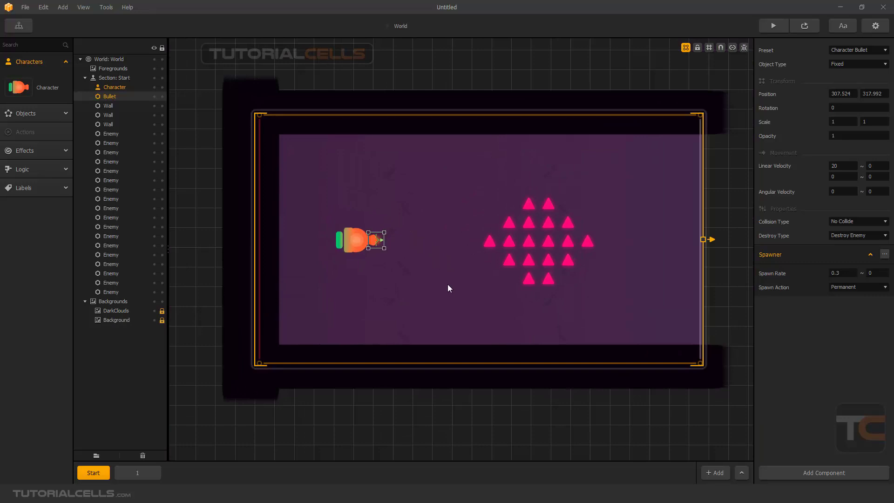